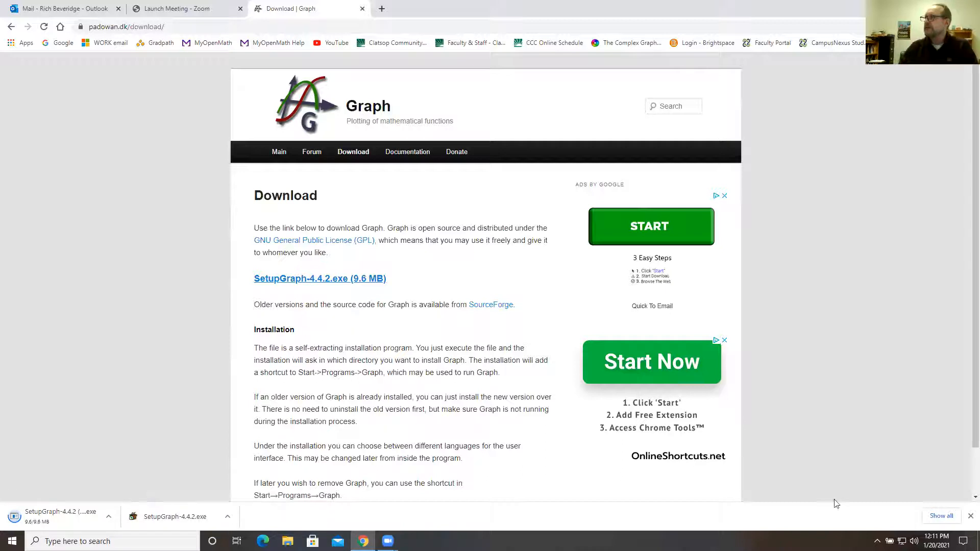
Dismiss the browser's downloads bar, minimize the browser, and launch Graph from the desktop in a maximized window
click(969, 516)
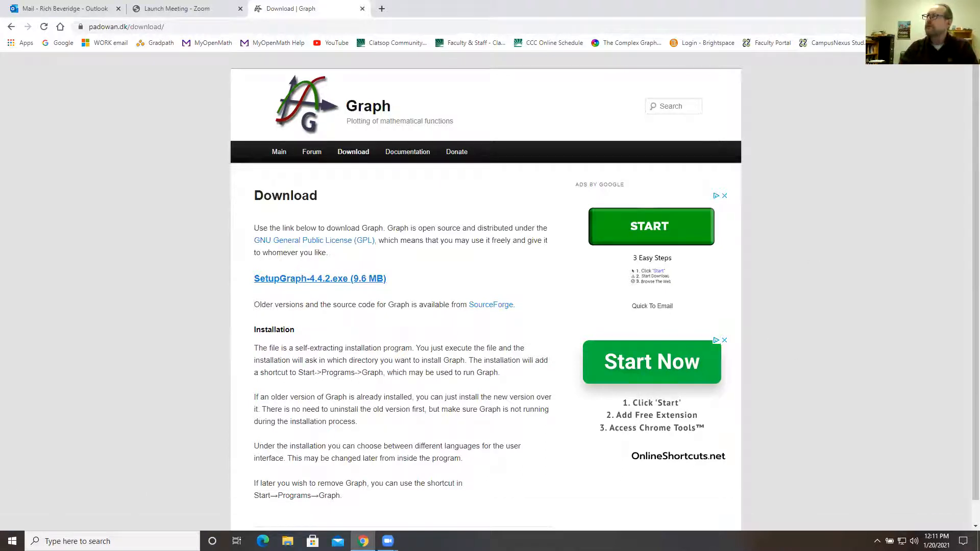
click(921, 8)
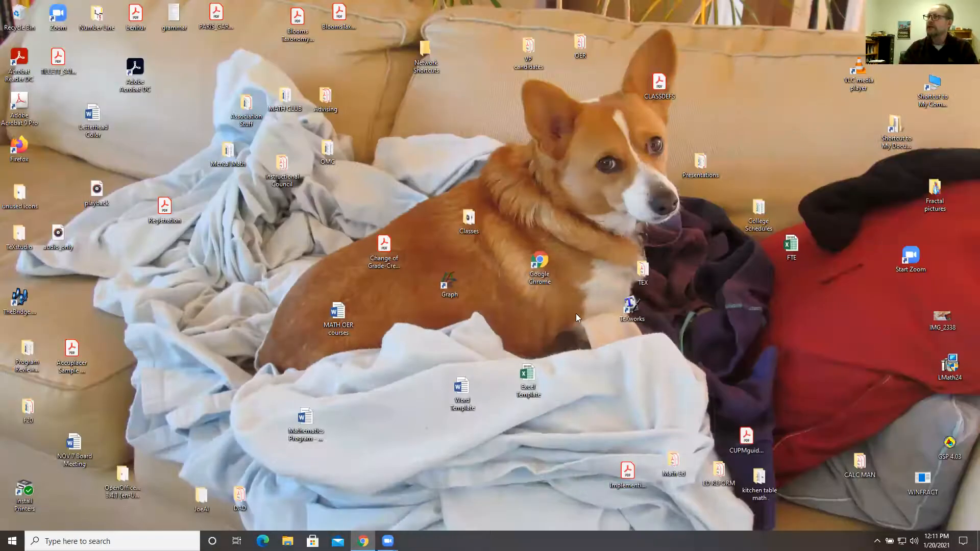
double_click(450, 286)
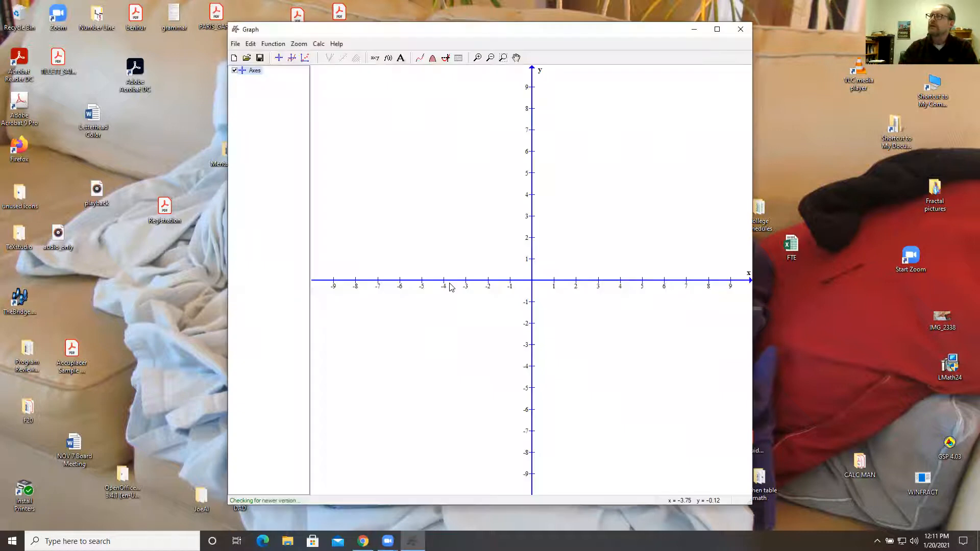
click(716, 29)
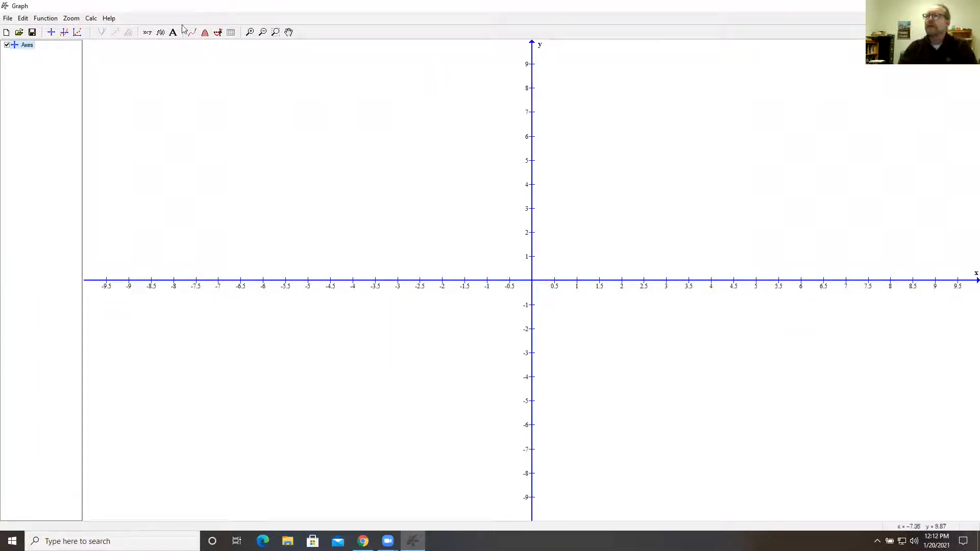
Insert the standard function f(x)=3x+1 with the default line settings
click(51, 22)
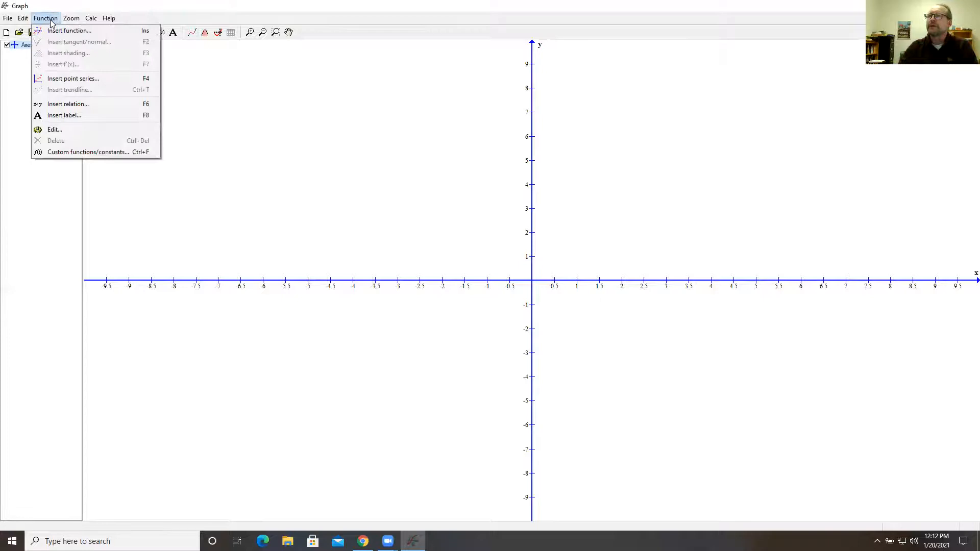
click(69, 31)
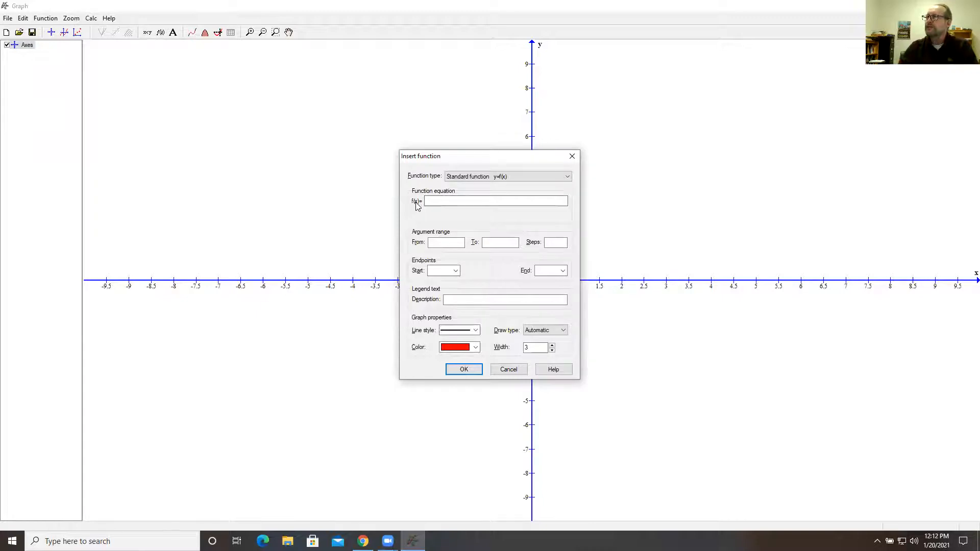
click(449, 201)
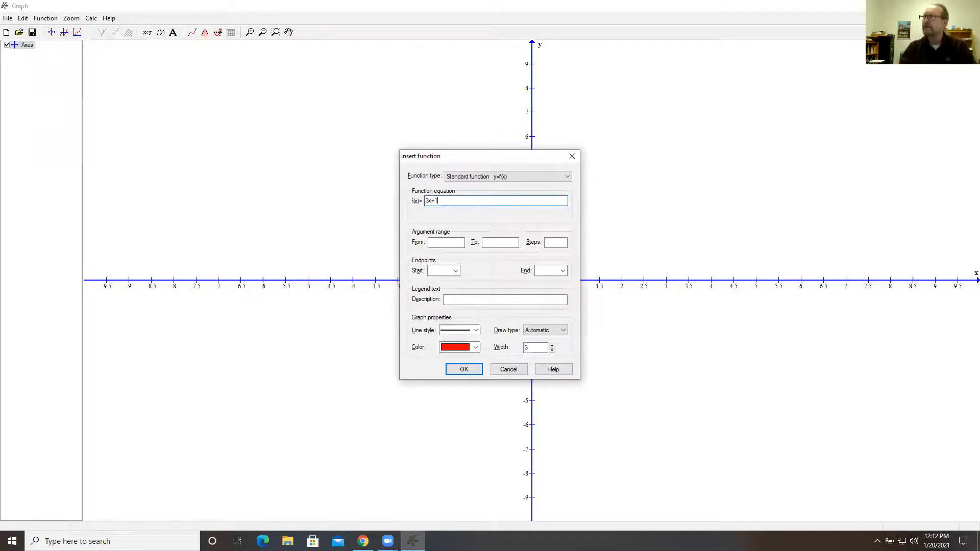
click(464, 369)
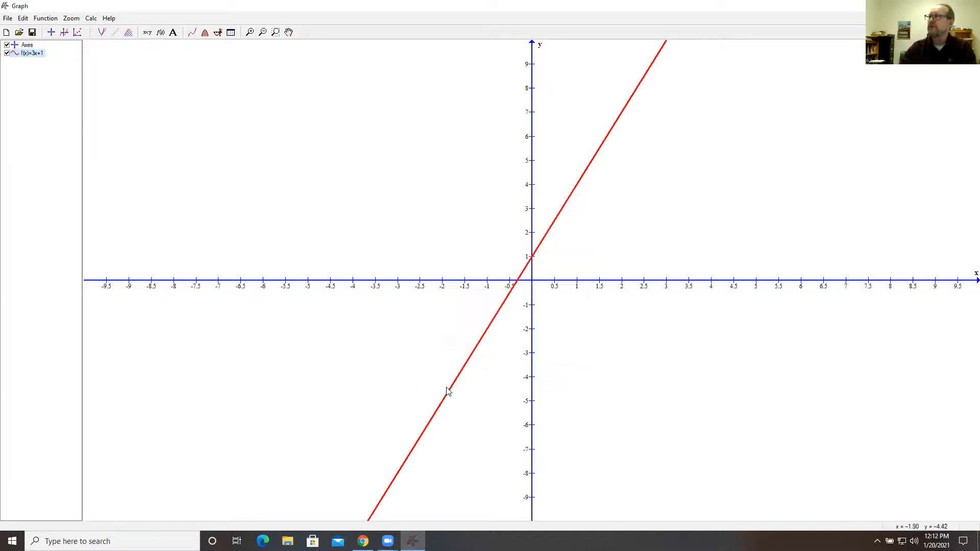
Try a thinner line for the f(x)=3x+1 graph and set its width back to 3
double_click(30, 54)
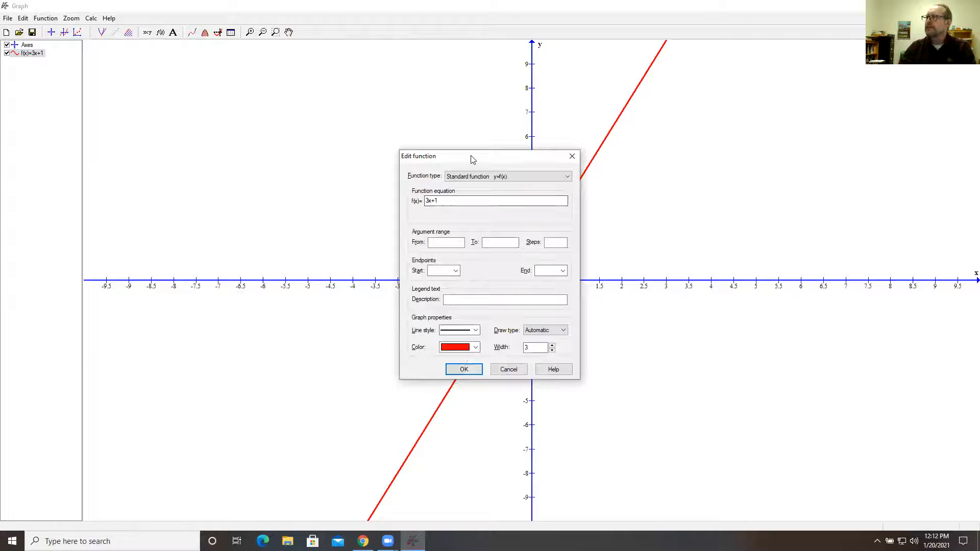
drag(456, 157, 287, 112)
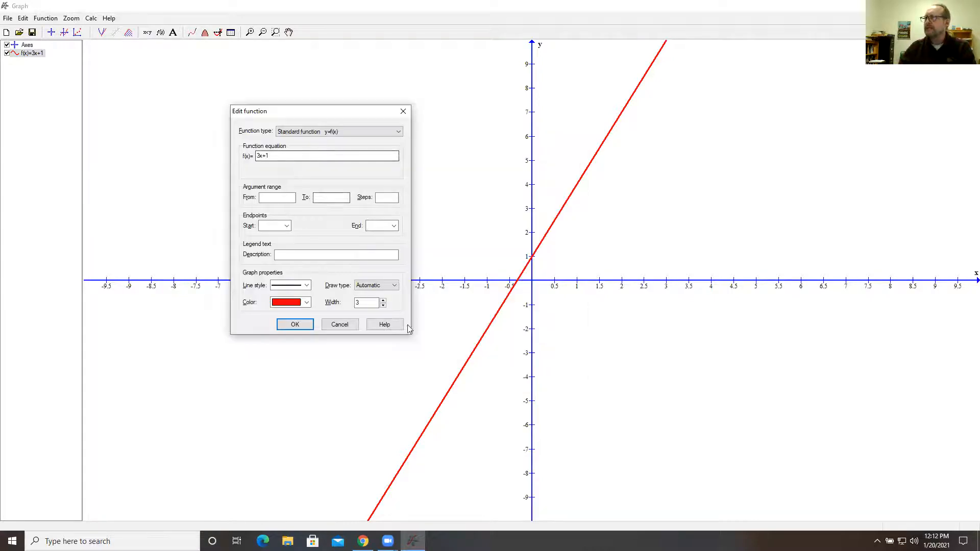
click(383, 305)
click(294, 325)
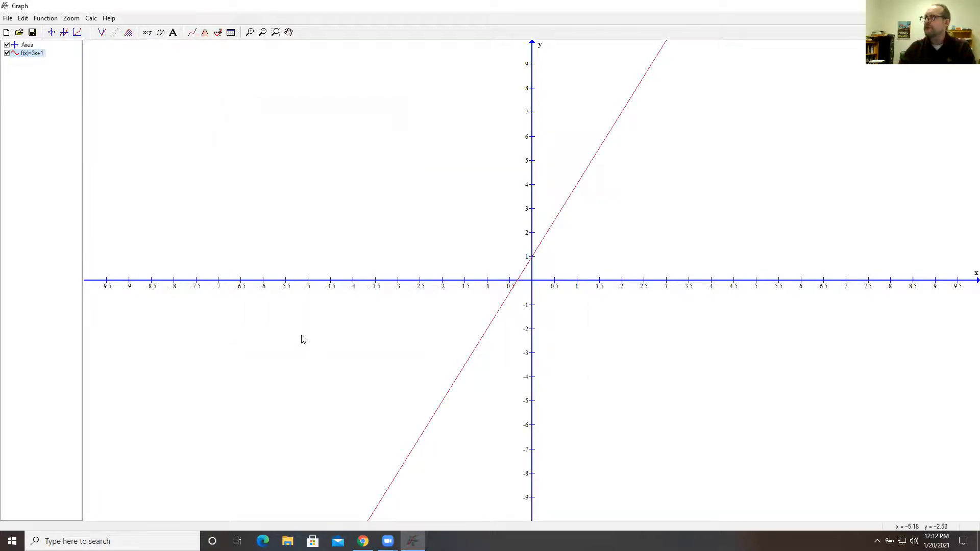
double_click(38, 56)
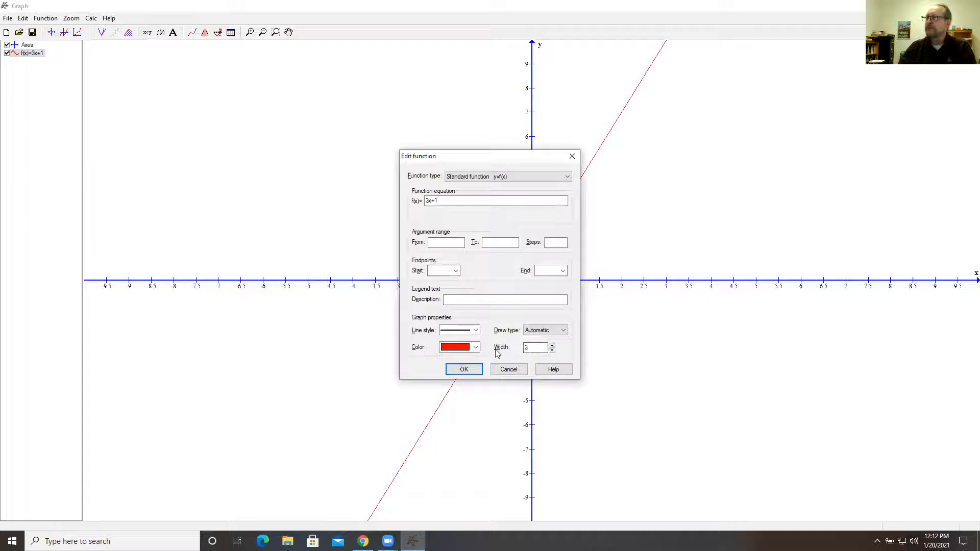
click(464, 370)
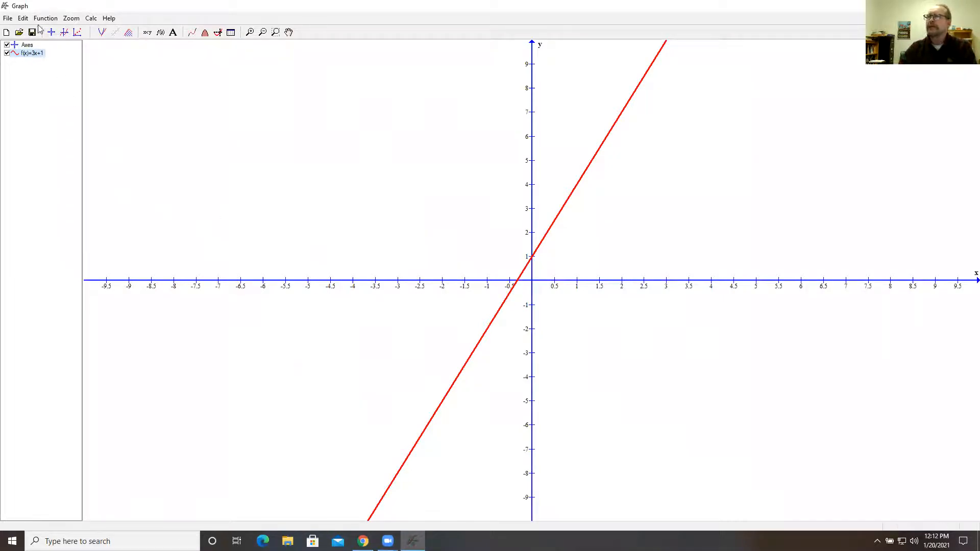
click(23, 18)
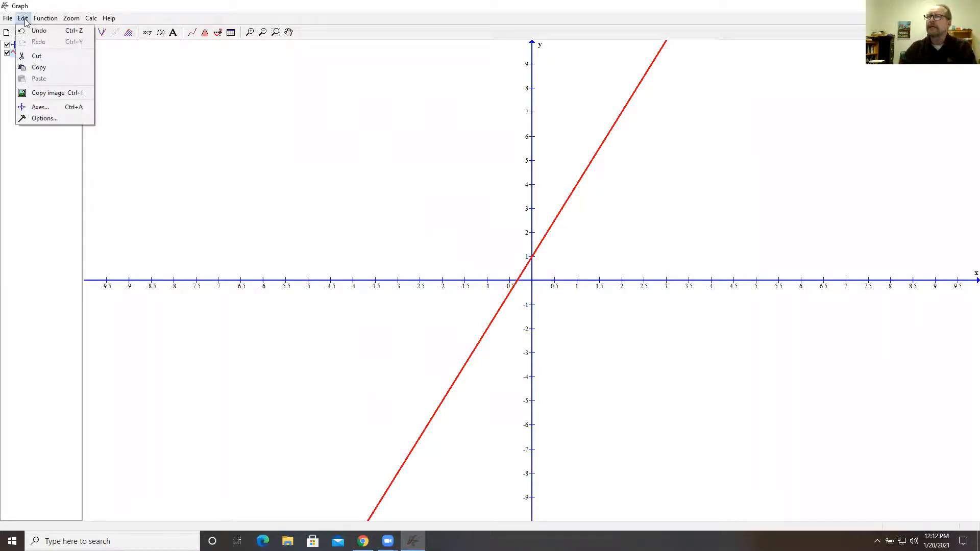
click(41, 107)
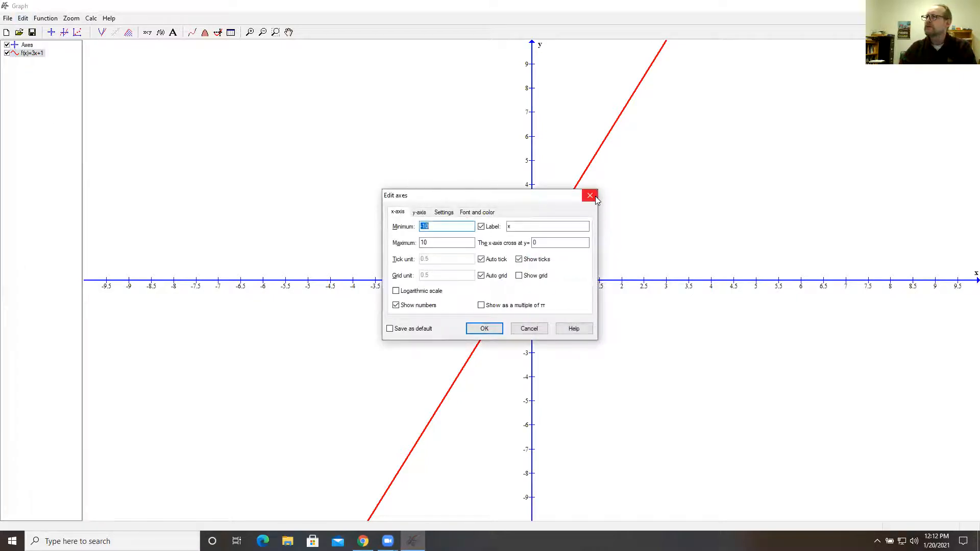
click(583, 196)
Set the x-axis range to a minimum of -15 and a maximum of 15
double_click(28, 45)
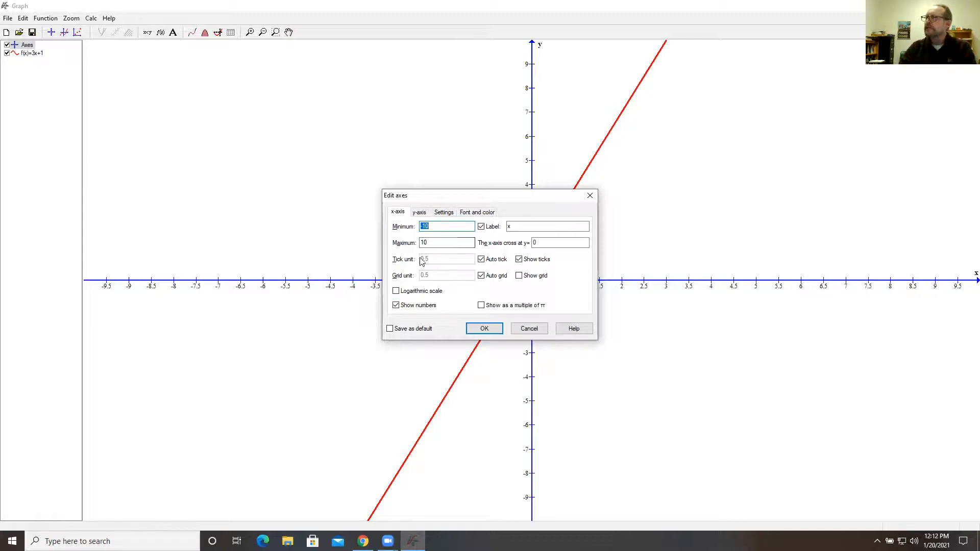
text(-)
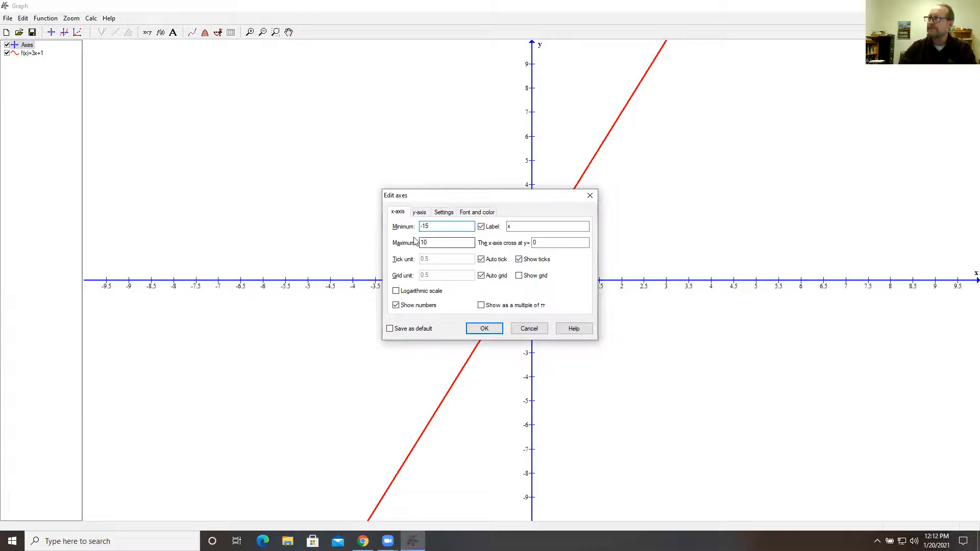
drag(434, 242, 396, 242)
text(1)
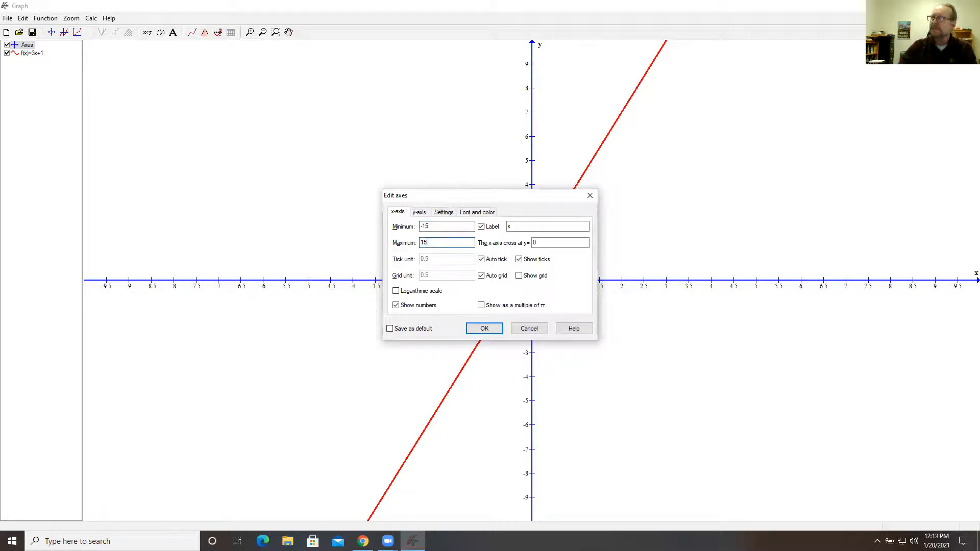
click(482, 328)
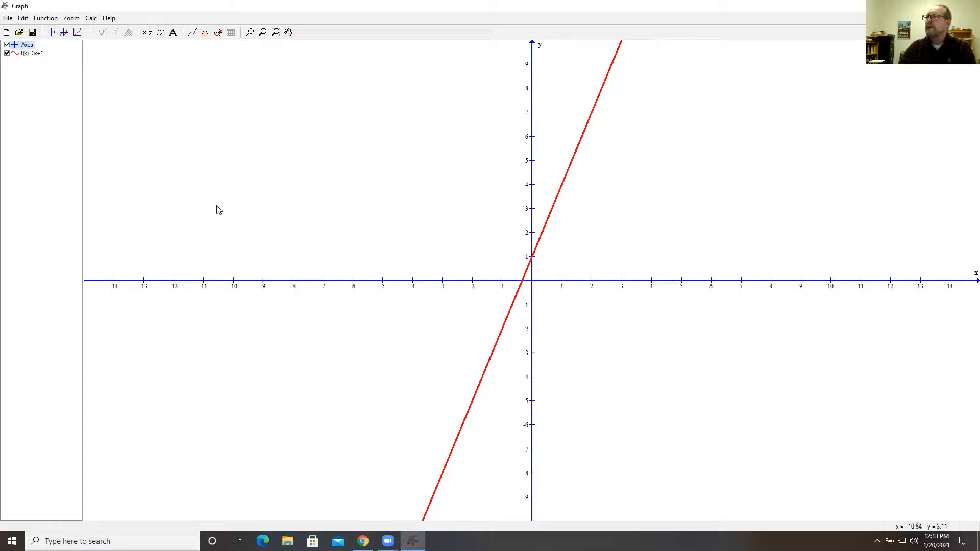
Turn off automatic ticks for the x-axis and set its tick unit to 3
double_click(25, 45)
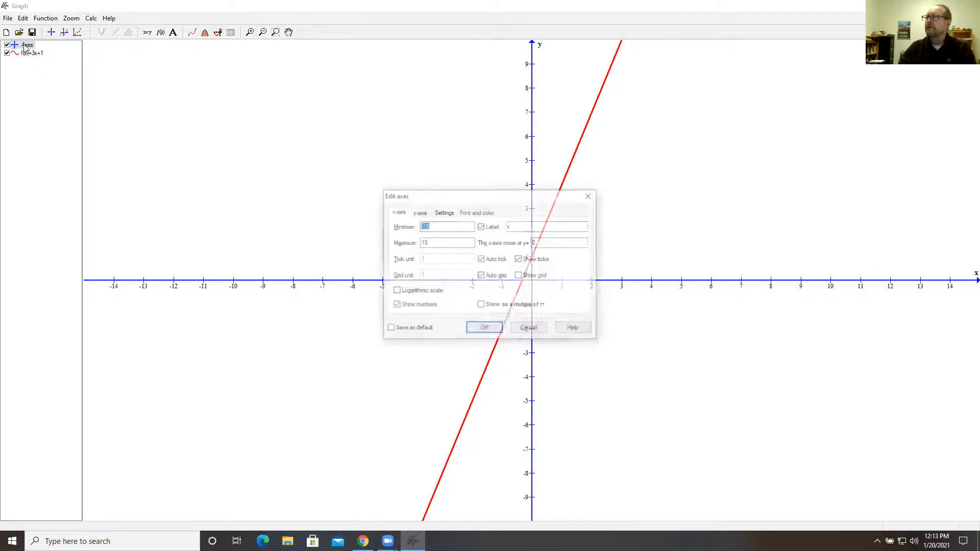
click(480, 259)
double_click(439, 259)
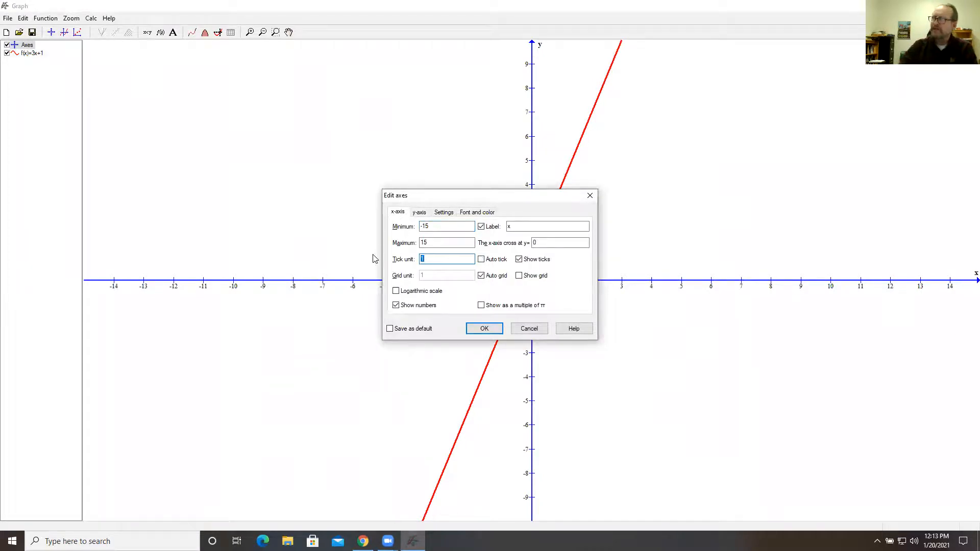
click(487, 329)
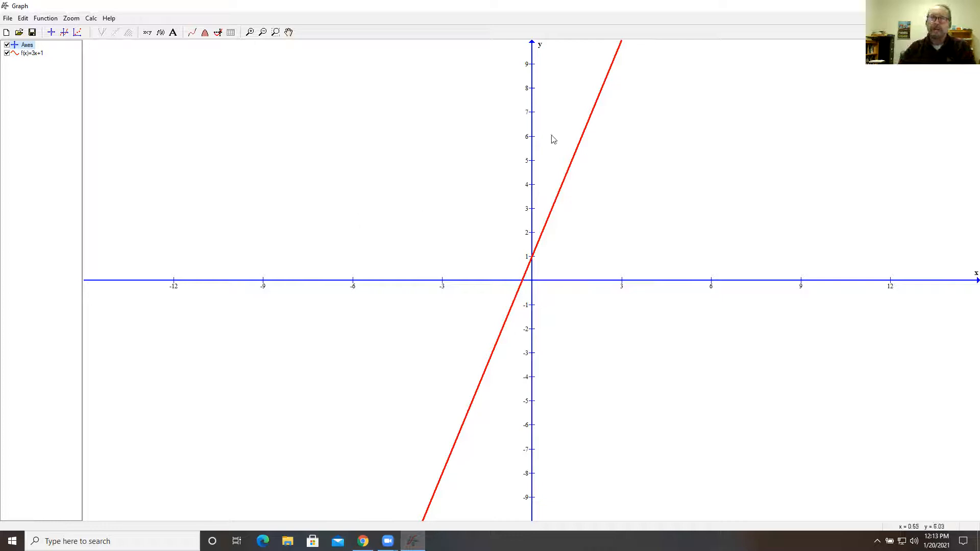
Set the font size of the axis numbers to 18
double_click(28, 46)
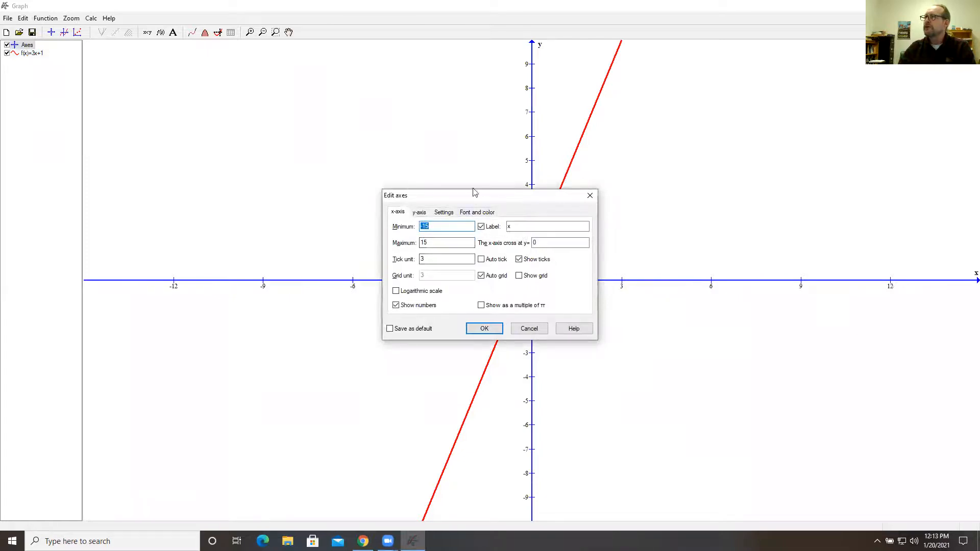
click(477, 212)
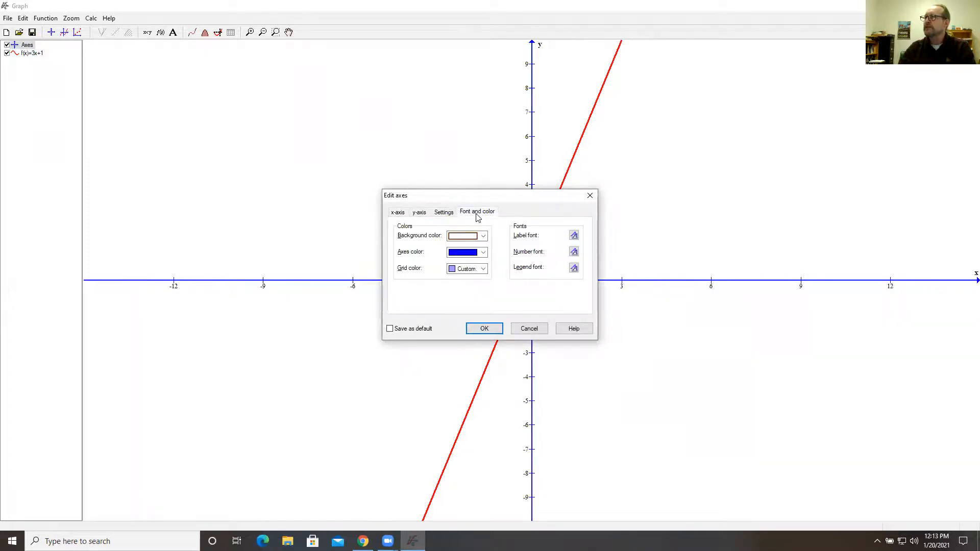
click(573, 251)
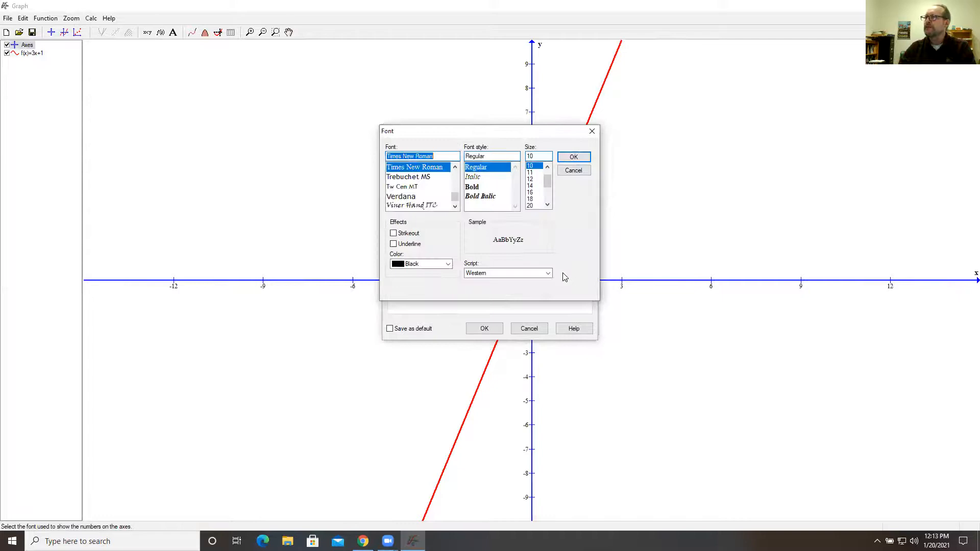
click(534, 200)
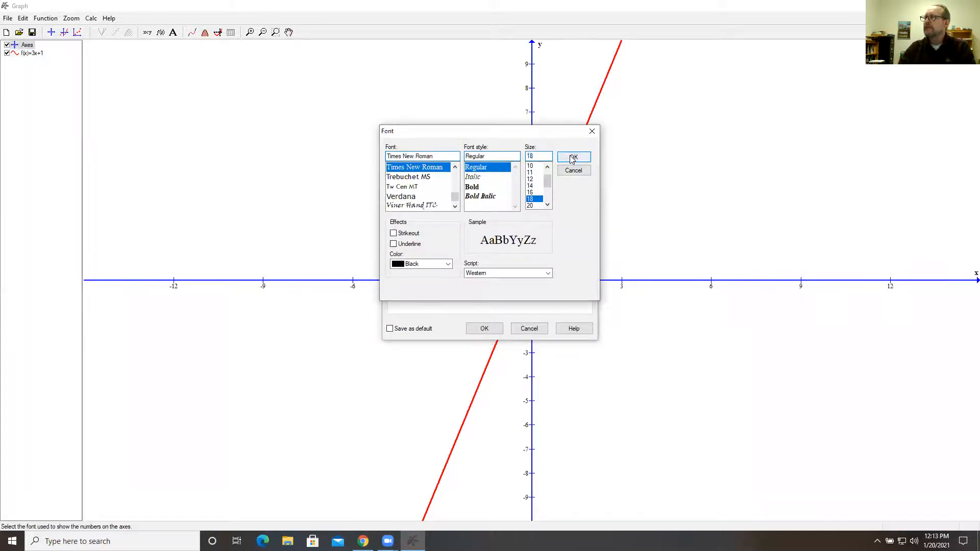
click(573, 157)
click(485, 329)
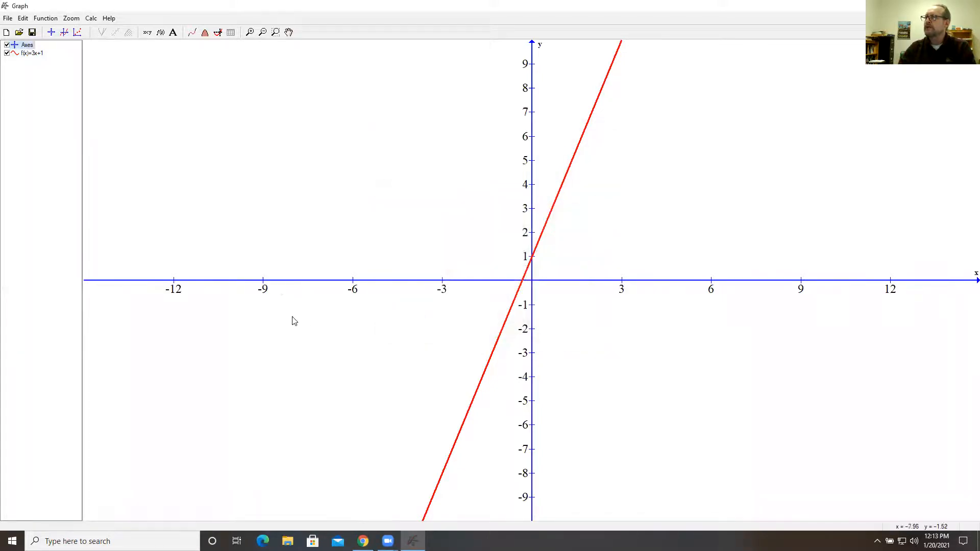
Set the x-axis tick unit to 1
double_click(28, 45)
drag(473, 259, 380, 263)
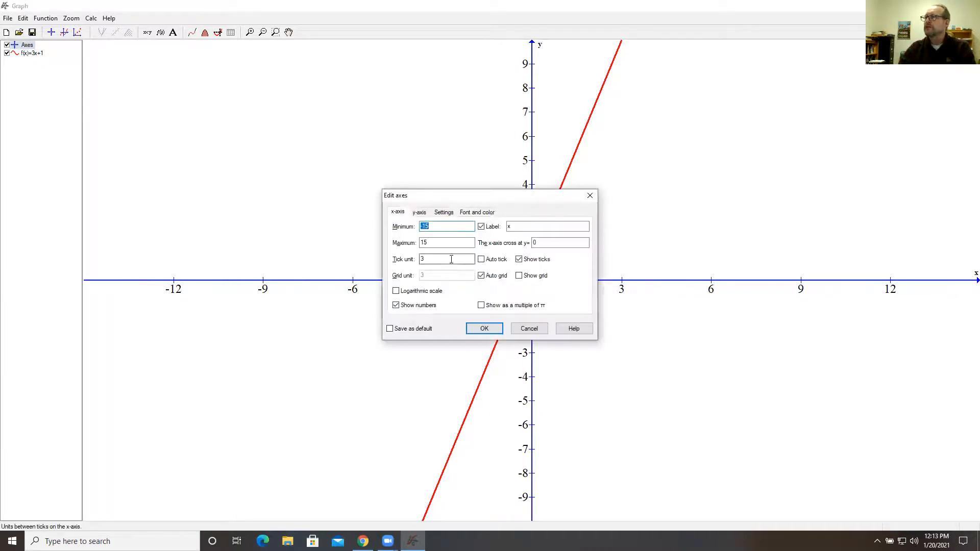
text(1)
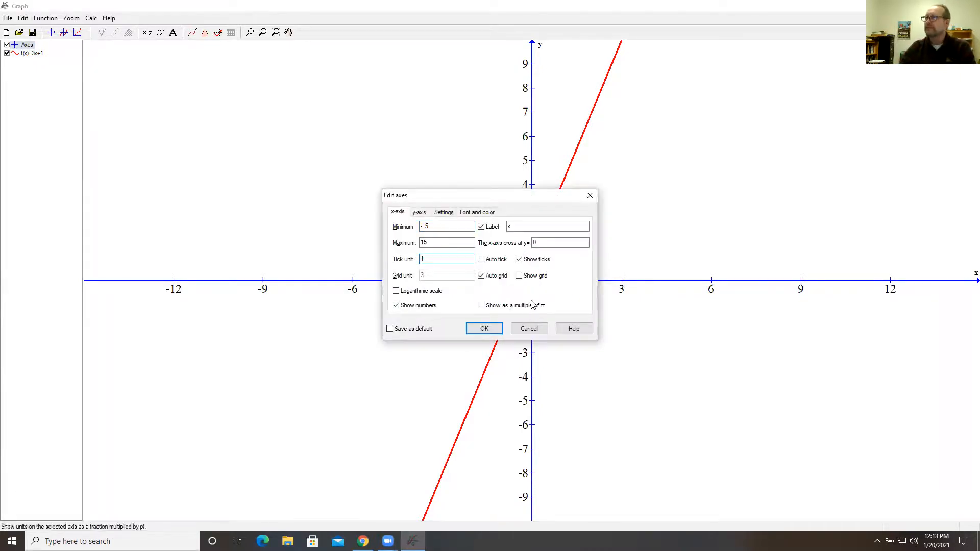
click(484, 329)
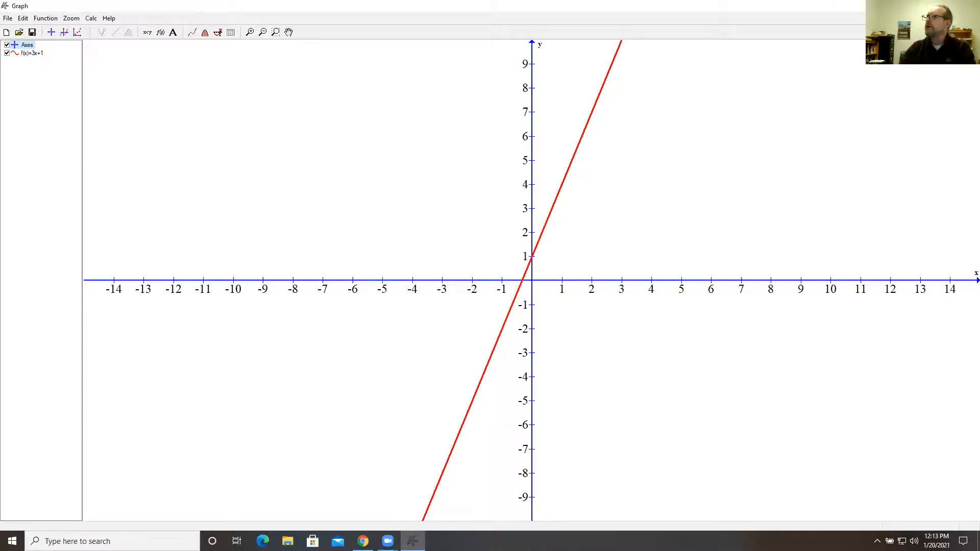
Show the desktop and open the Word Template document in a maximized Word window
key(super+d)
double_click(468, 392)
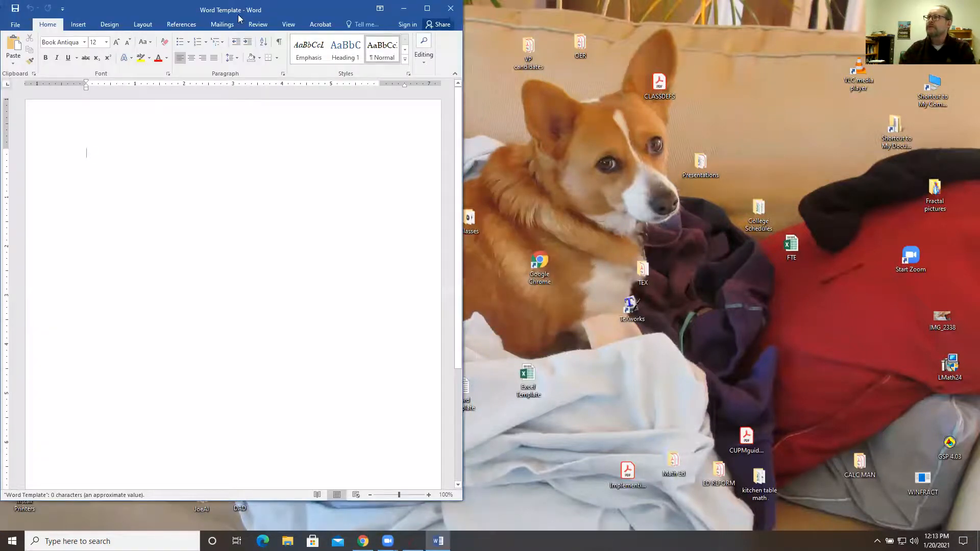
key(super+Up)
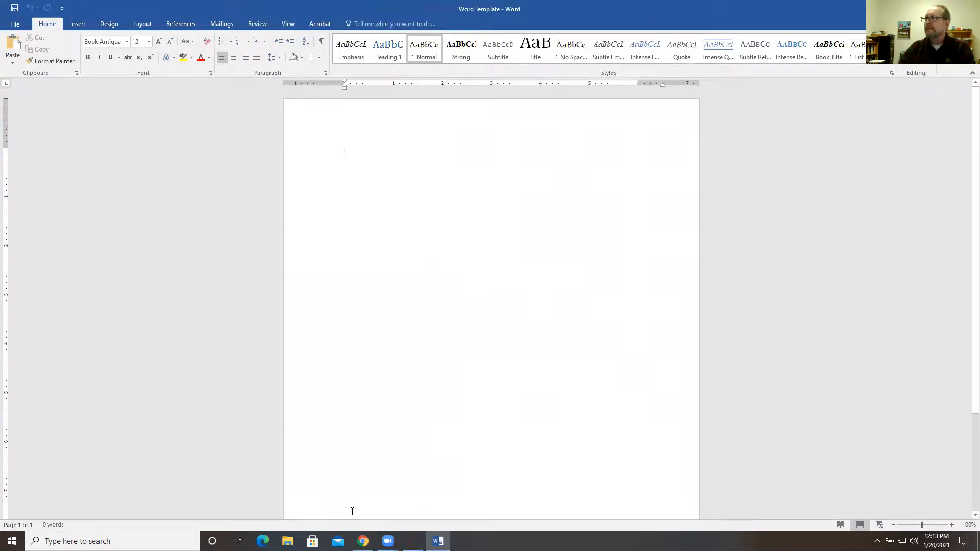
Switch to Graph, copy the graph as an image, and paste it into the blank Word Template document
click(412, 541)
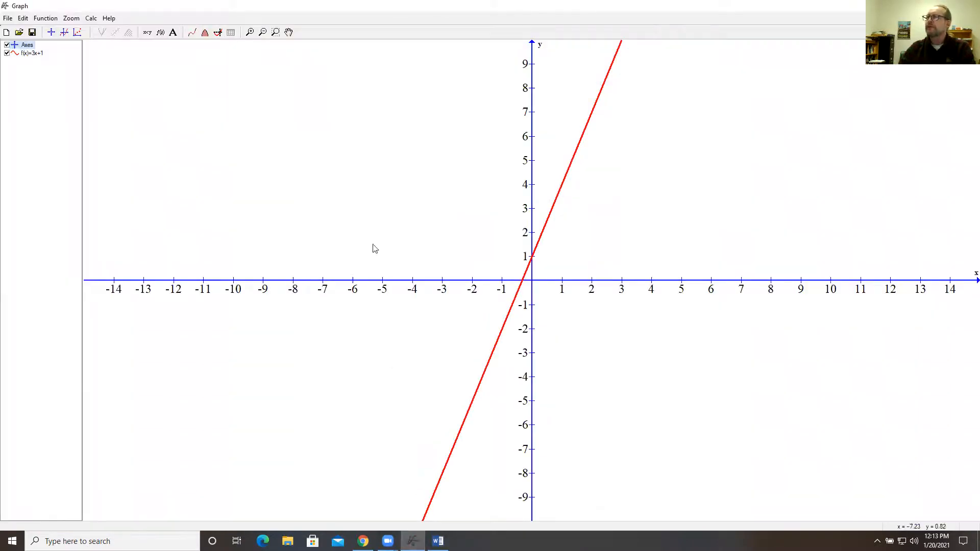
click(8, 19)
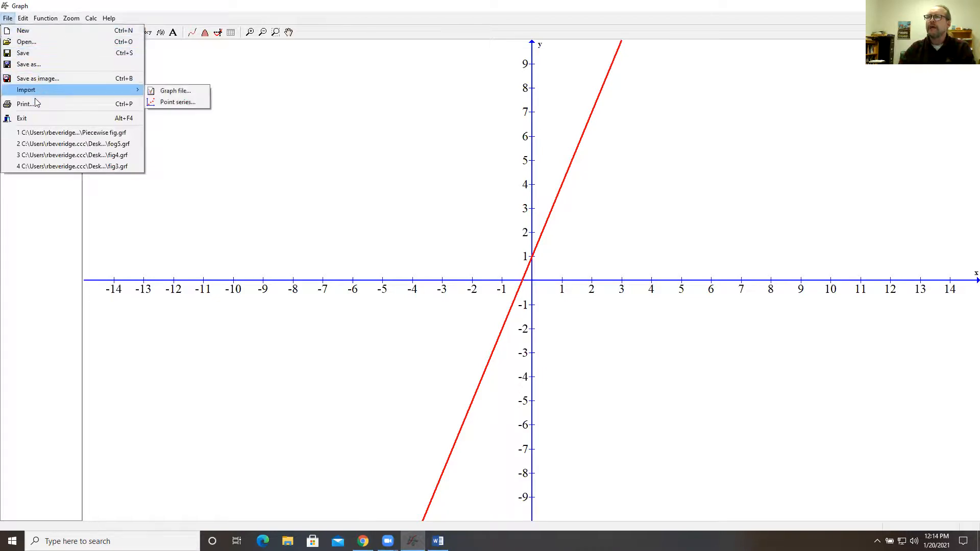
mouse_move(23, 21)
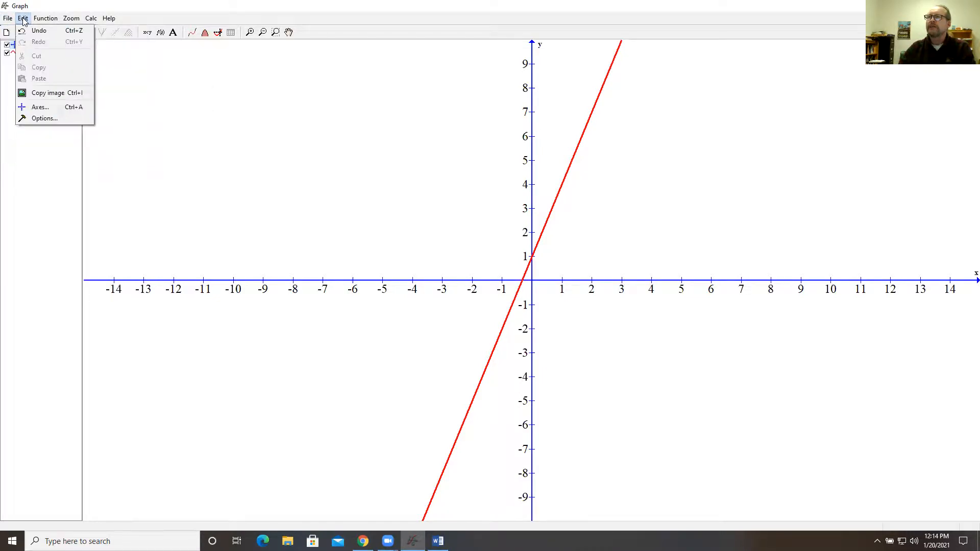
click(48, 93)
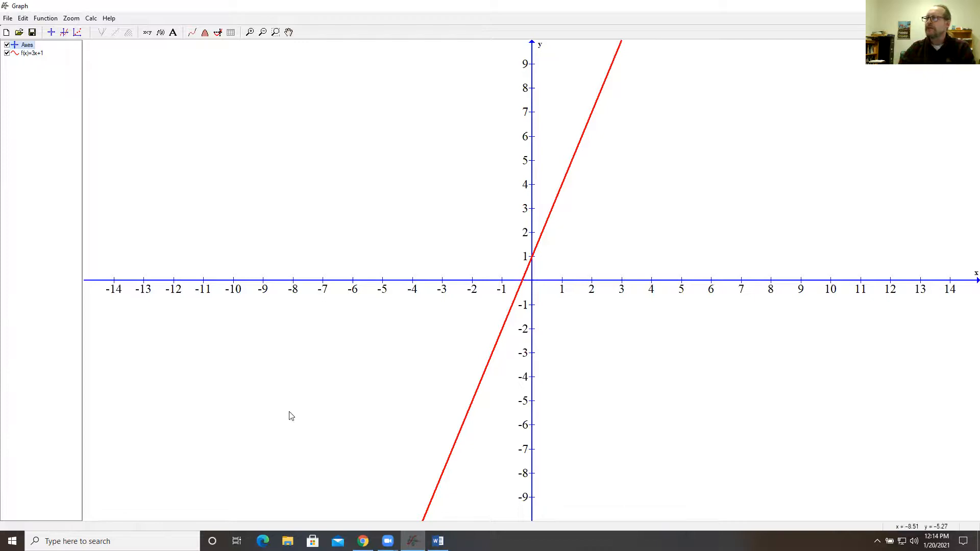
click(437, 541)
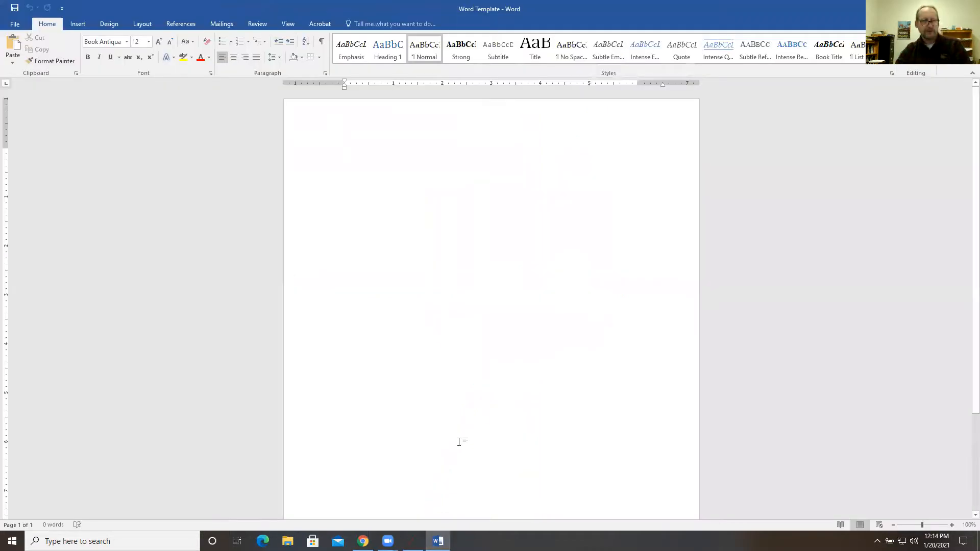
key(ctrl+v)
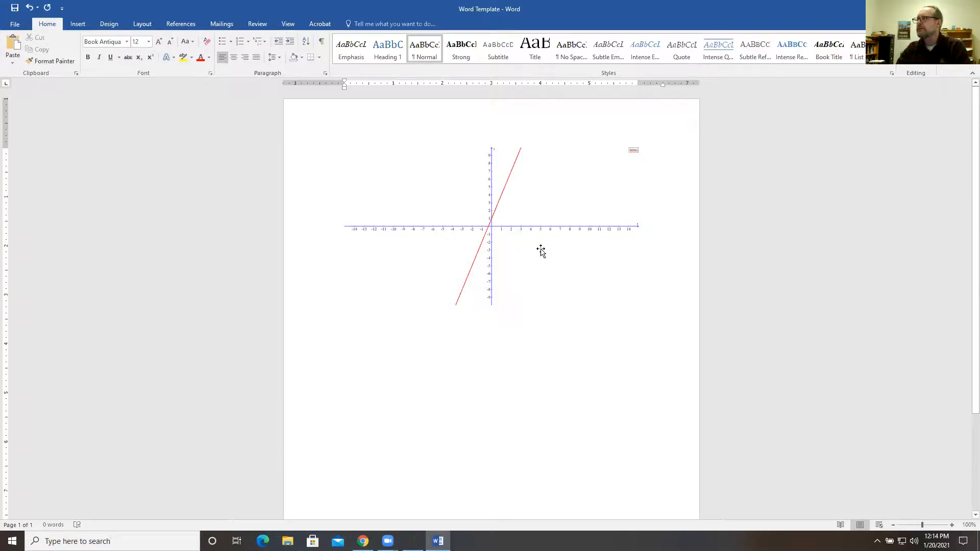
Enlarge the pasted graph picture slightly from its corner, and delete it from the document
click(591, 271)
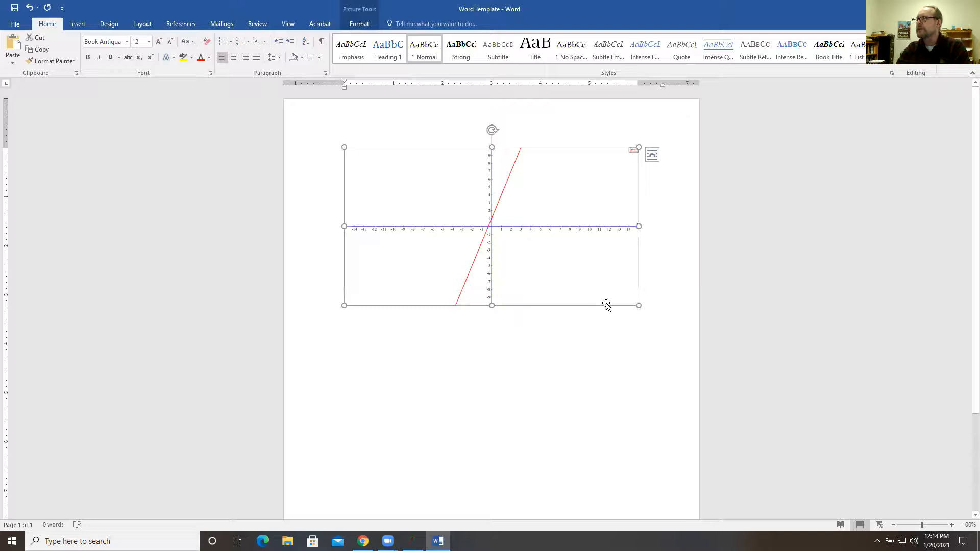
mouse_move(639, 304)
mouse_down()
mouse_move(641, 345)
mouse_move(612, 307)
mouse_move(633, 315)
mouse_up()
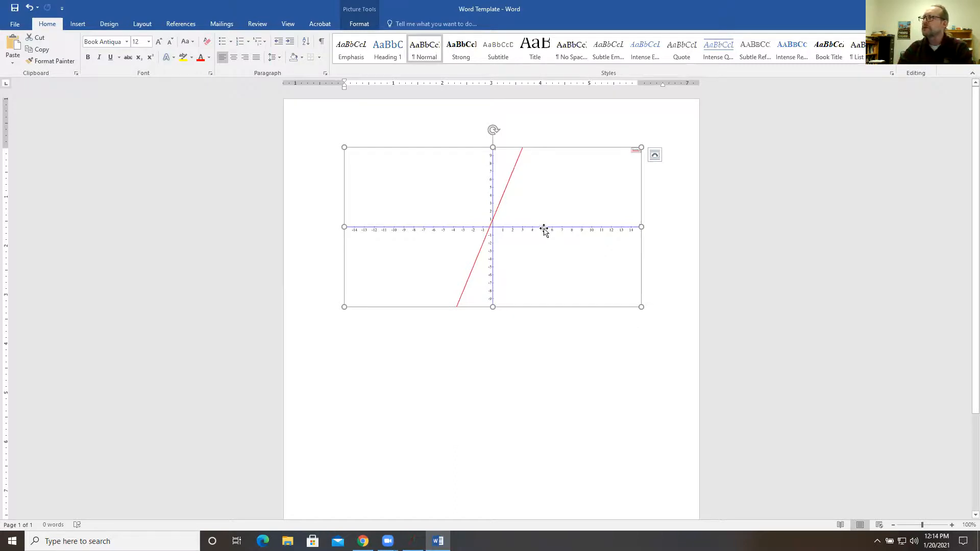
key(Delete)
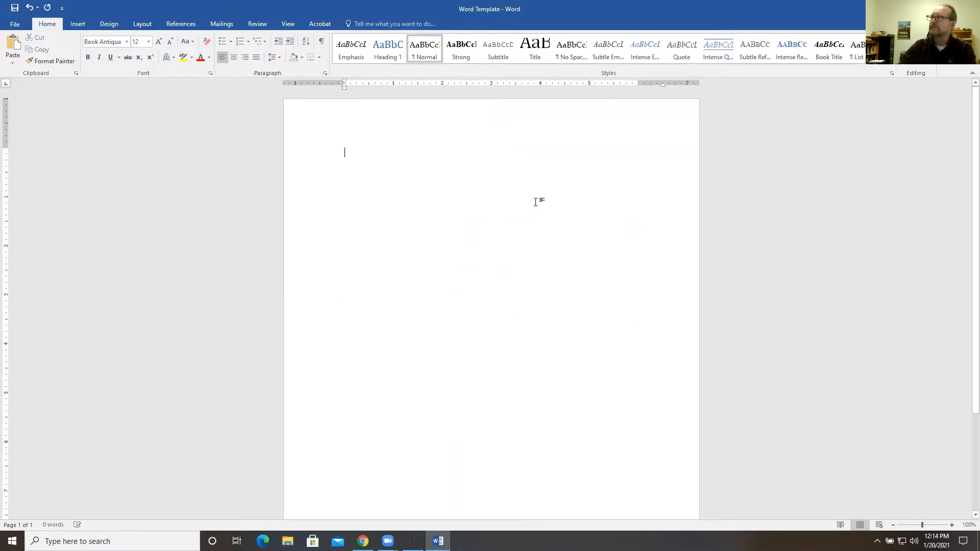
Switch back to Graph and set the font size of the axis numbers to 24
click(412, 540)
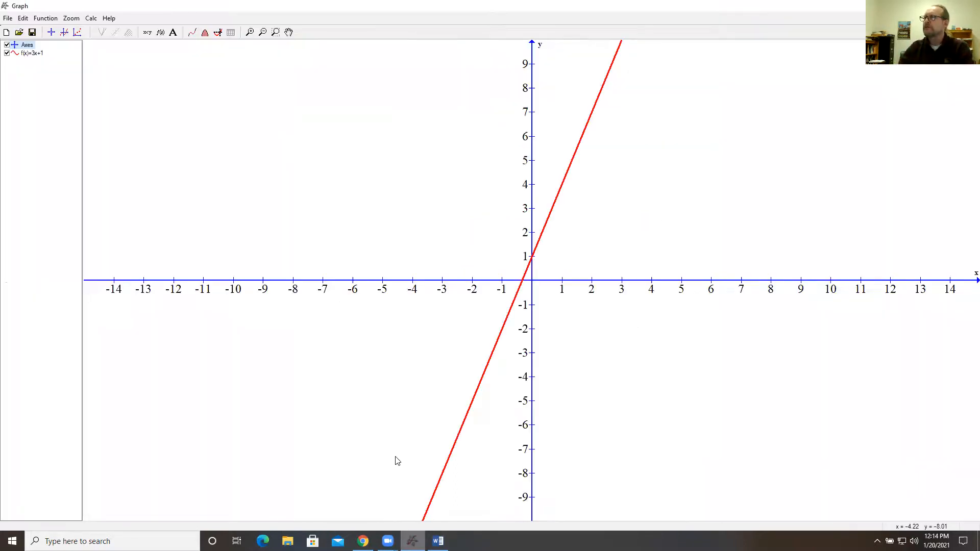
key(ctrl+a)
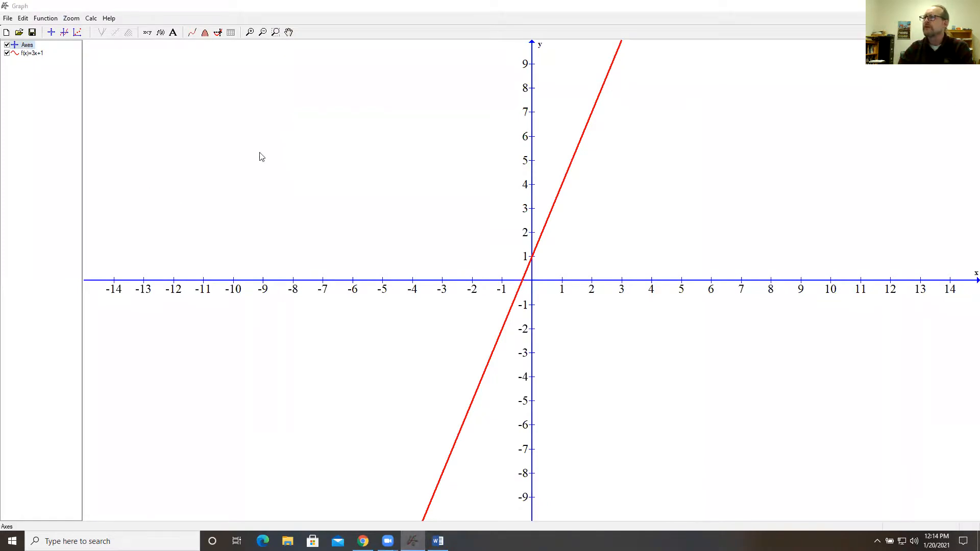
click(473, 213)
click(574, 252)
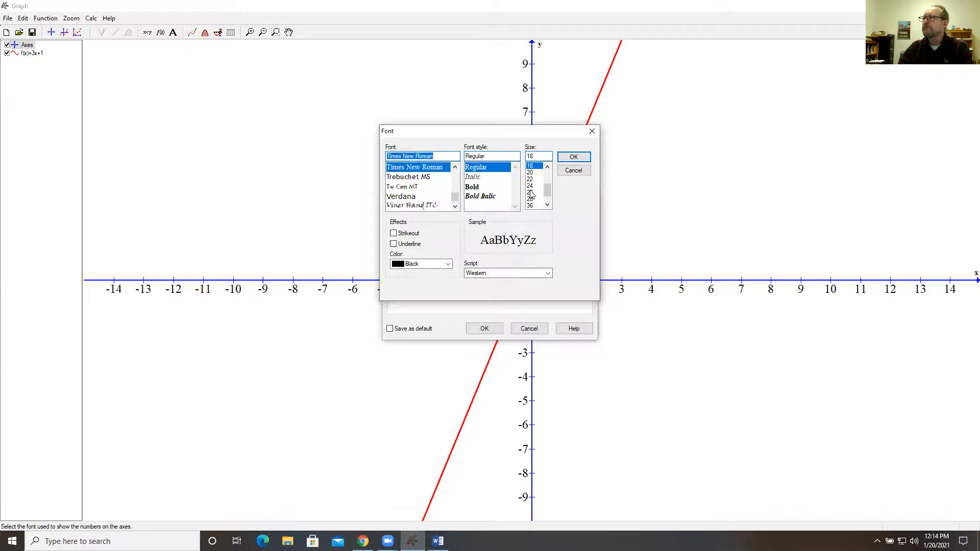
click(532, 192)
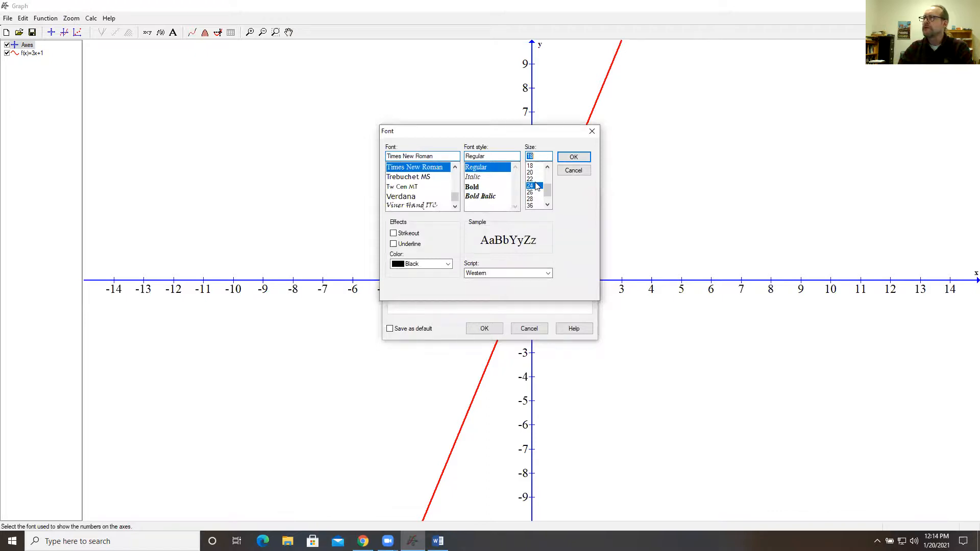
click(573, 157)
click(484, 328)
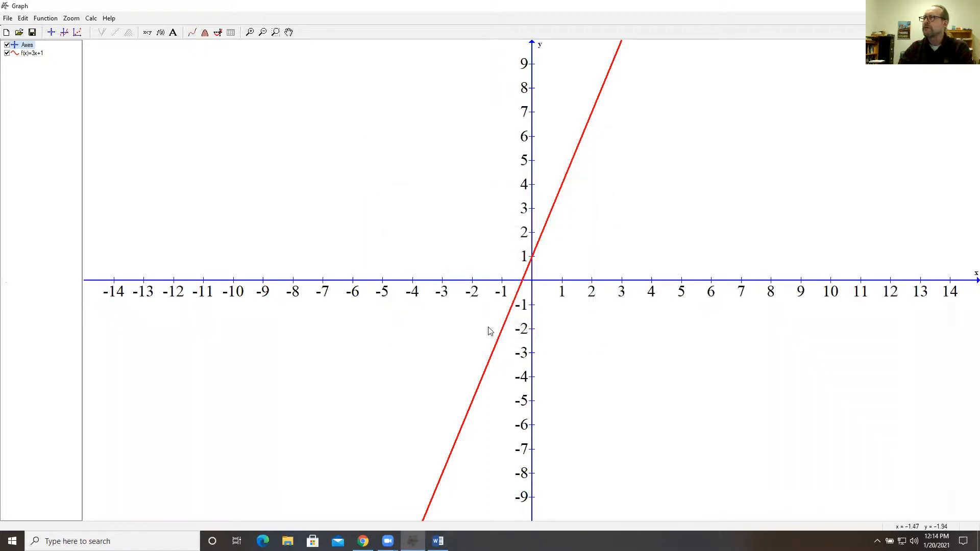
Copy the image of the graph with the enlarged axis numbers and paste it into the Word document
click(23, 17)
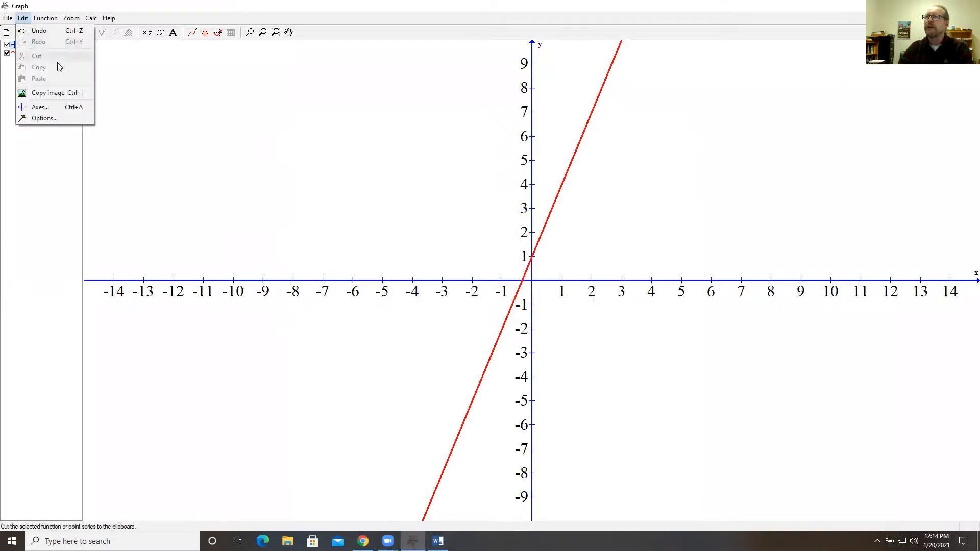
click(51, 92)
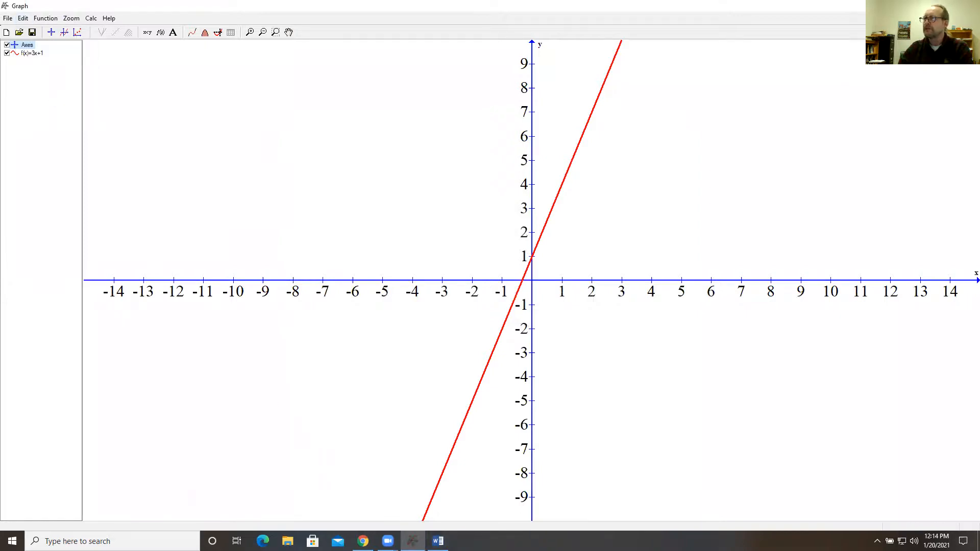
click(438, 541)
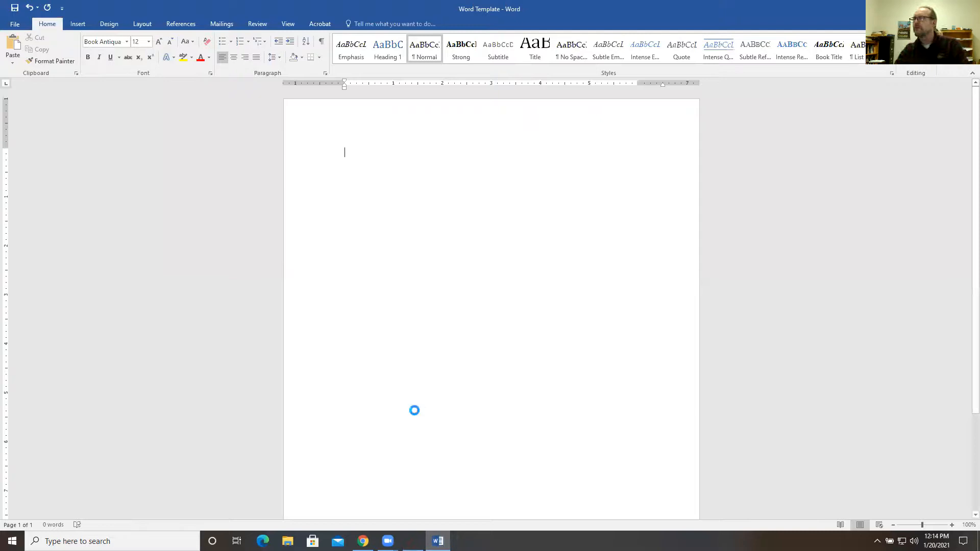
key(ctrl+v)
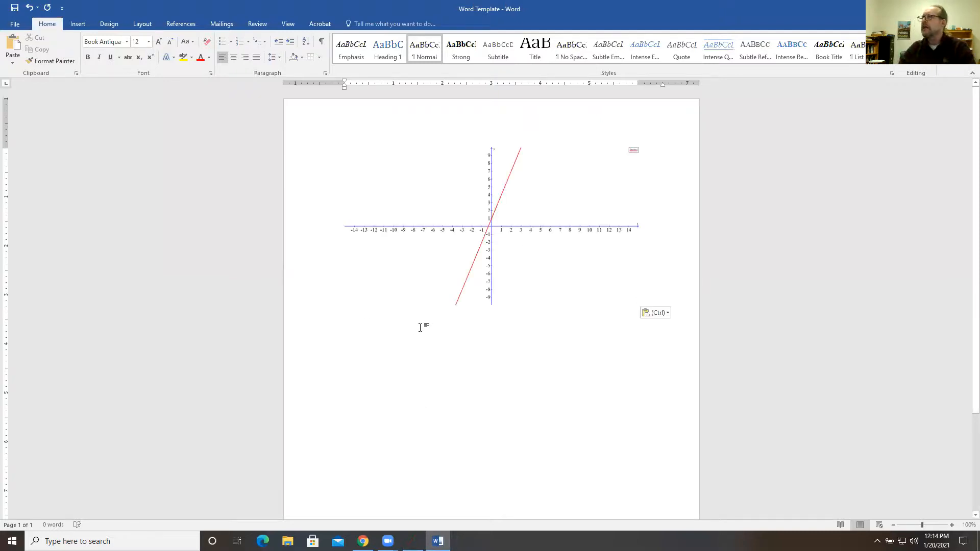